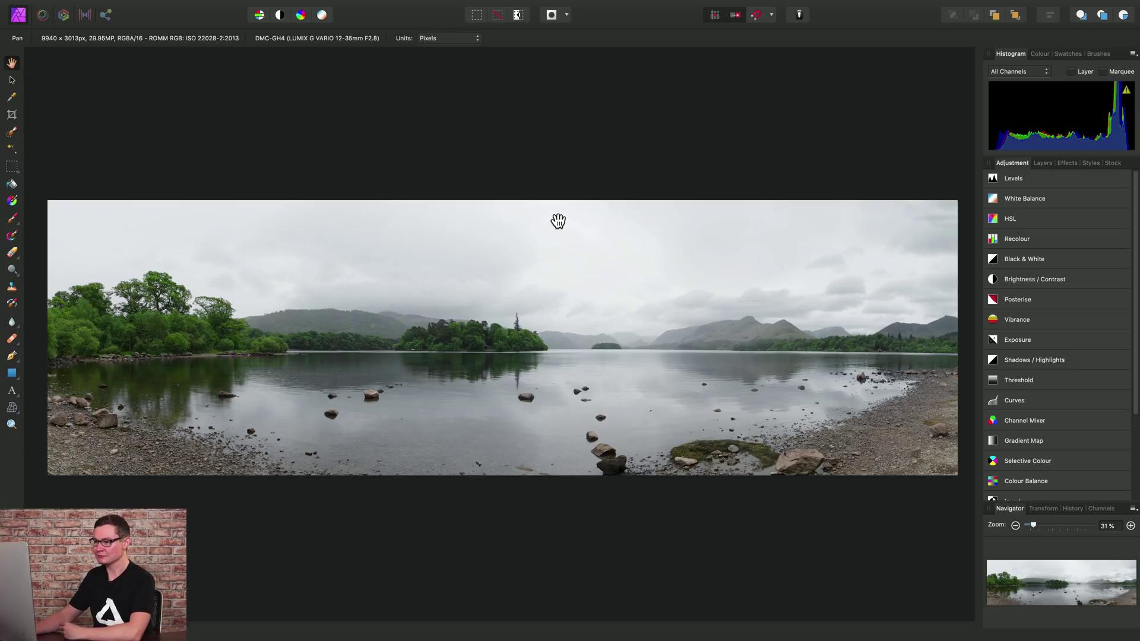
Resize the canvas to 3300 px tall in pixels, anchored at bottom centre
left_click(225, 9)
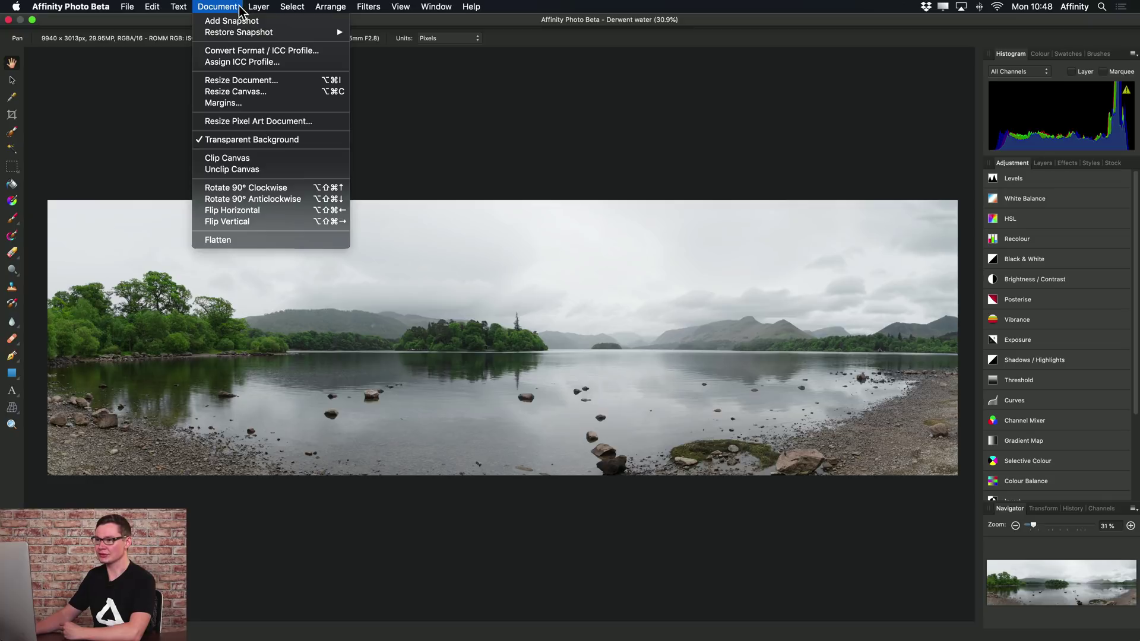
left_click(291, 93)
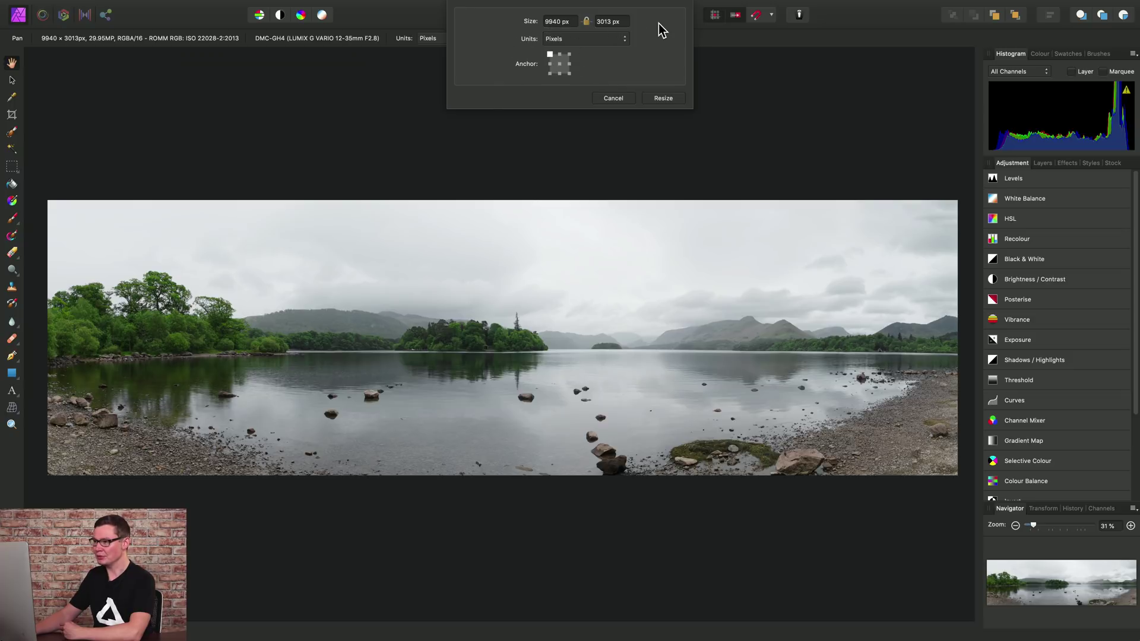
left_click(600, 38)
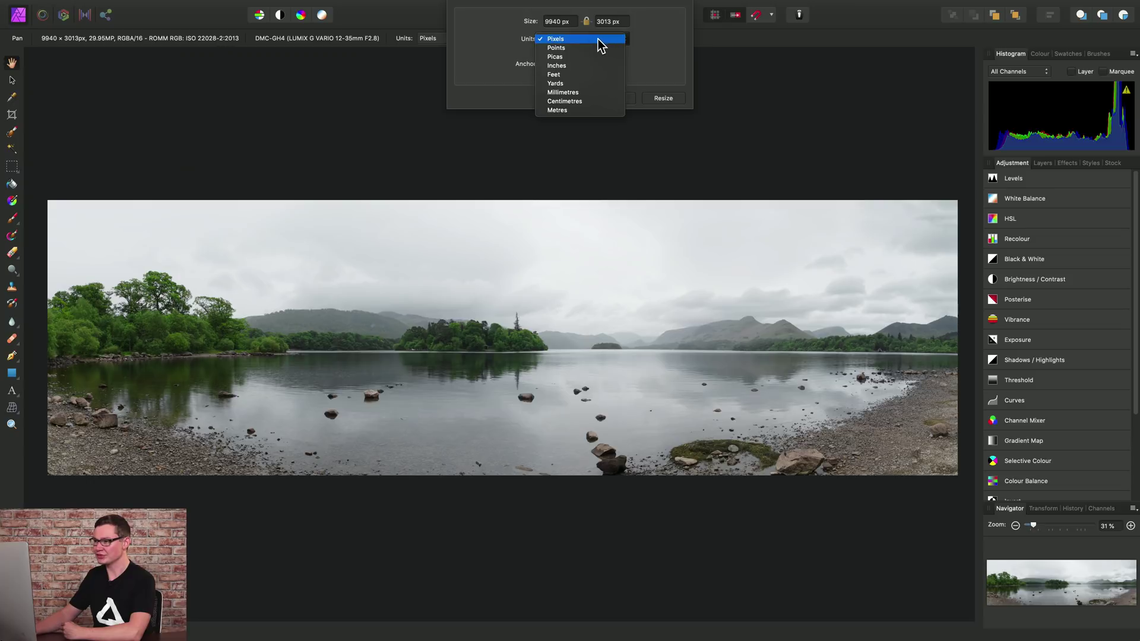
left_click(681, 41)
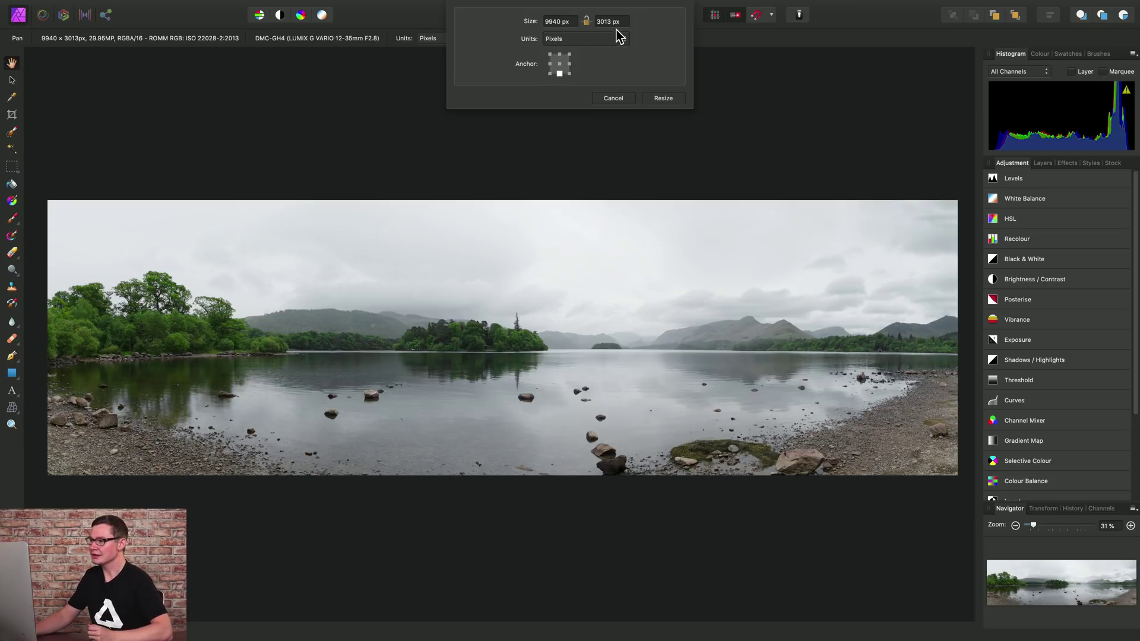
left_click(594, 24)
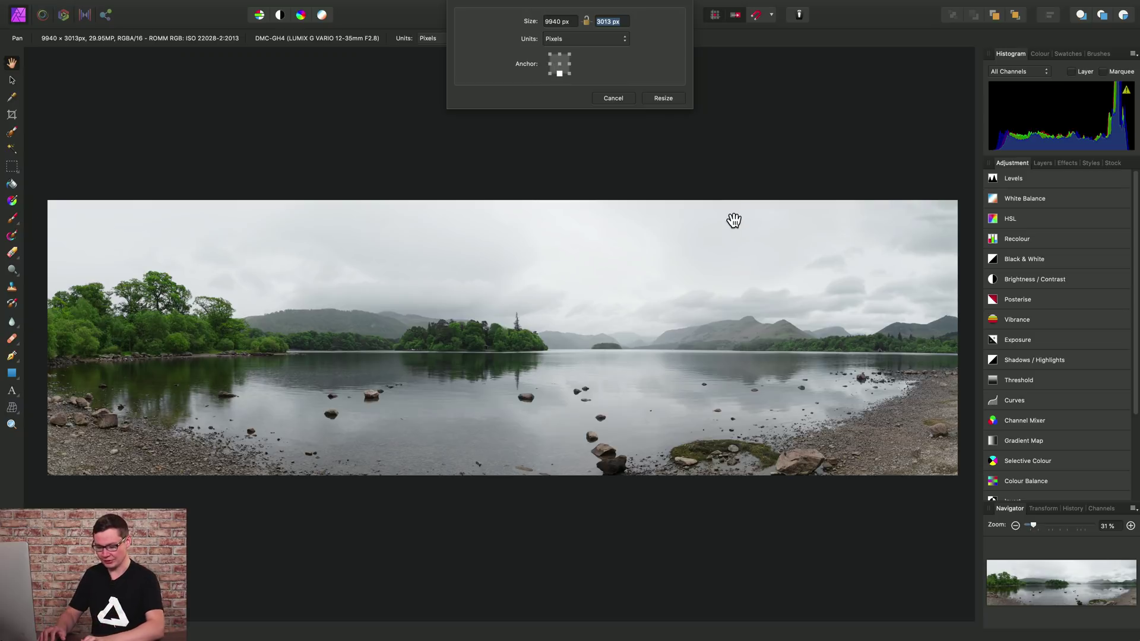
type("3300")
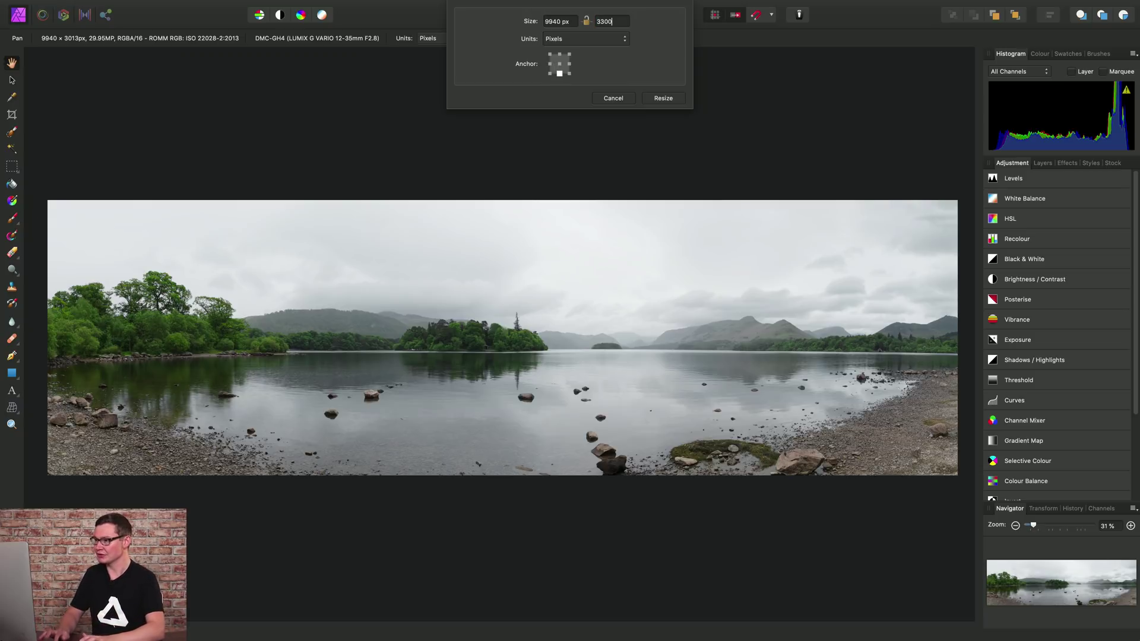
left_click(675, 101)
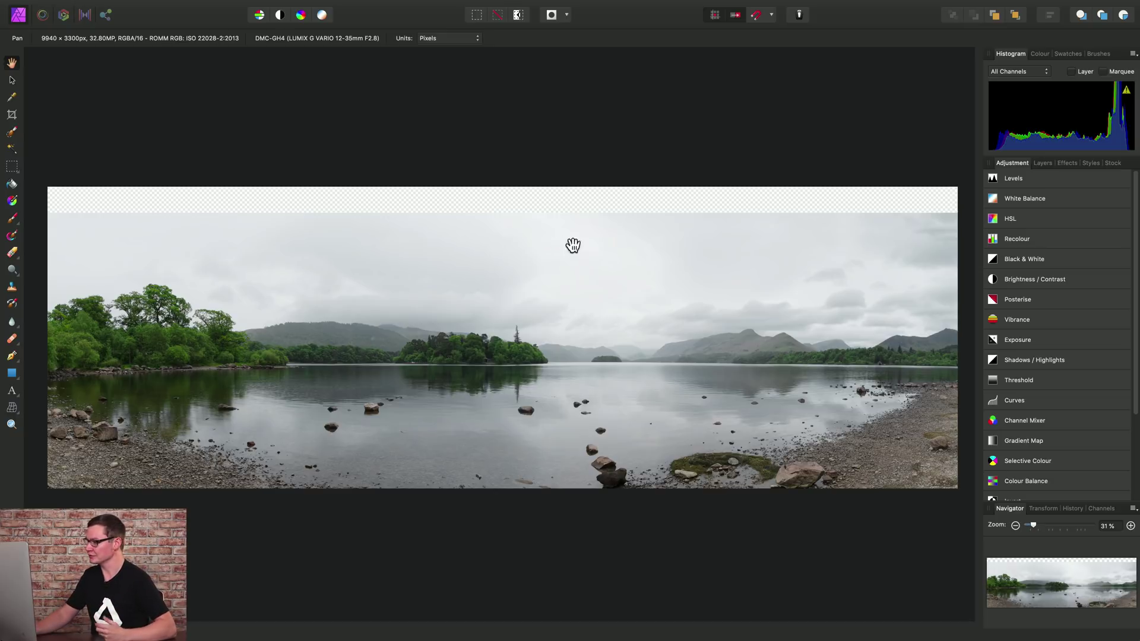
Show the Layers panel with the Panorama, Curves and HSL Shift layers
left_click(1043, 163)
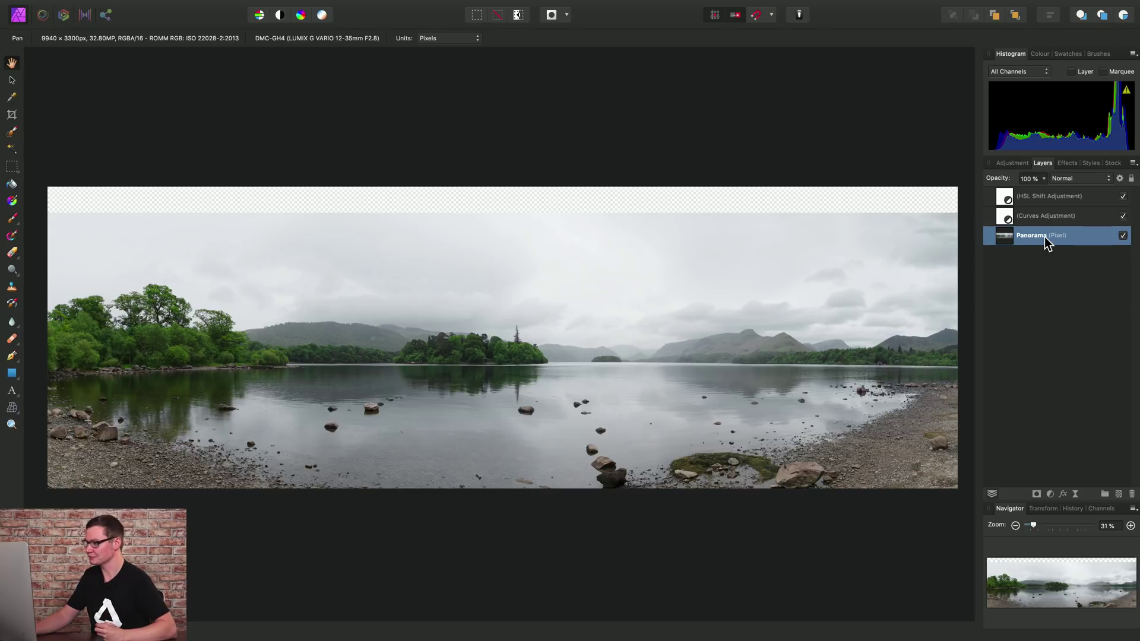
Marquee-select the top sky band and duplicate it onto a new Panorama layer
left_click(13, 168)
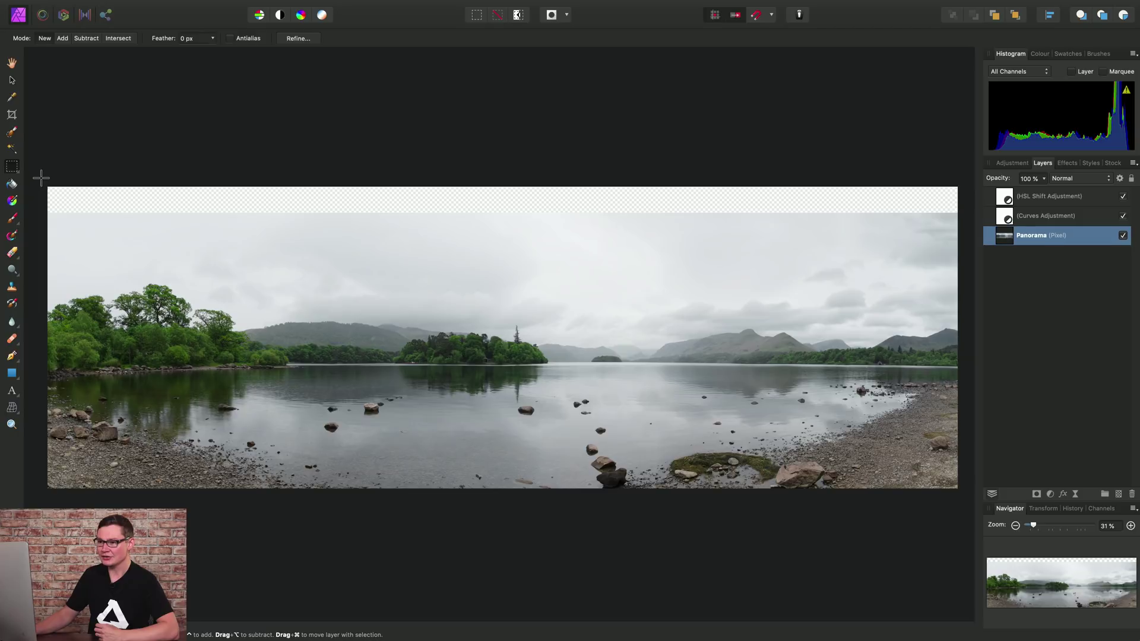
left_click_drag(286, 224, 940, 278)
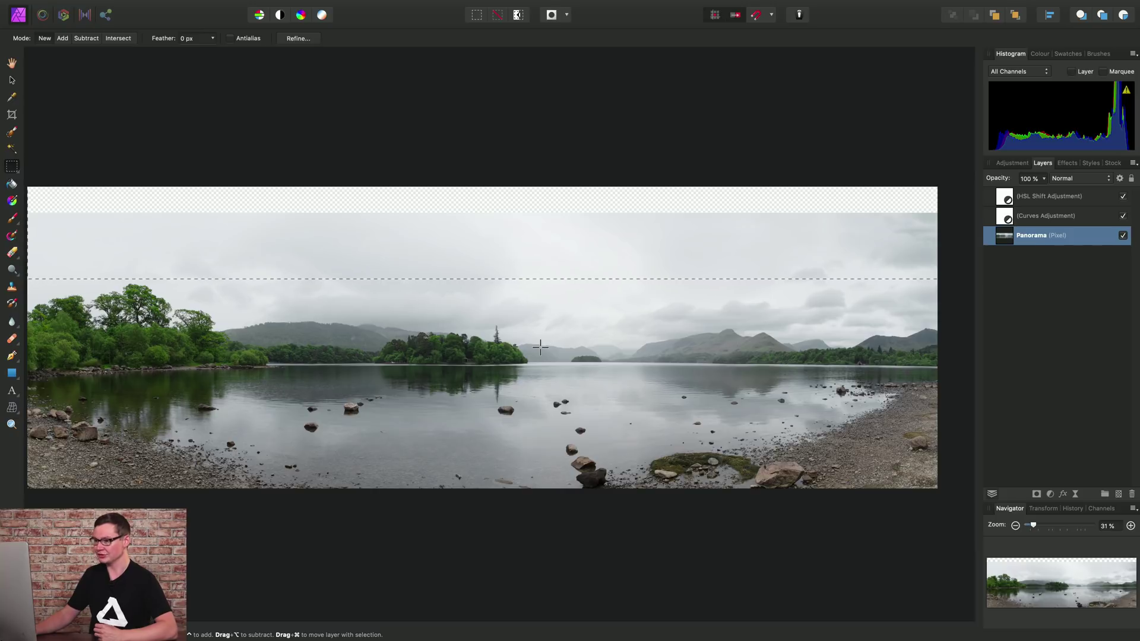
scroll(551, 348, "left", 2)
scroll(540, 336, "down", 1)
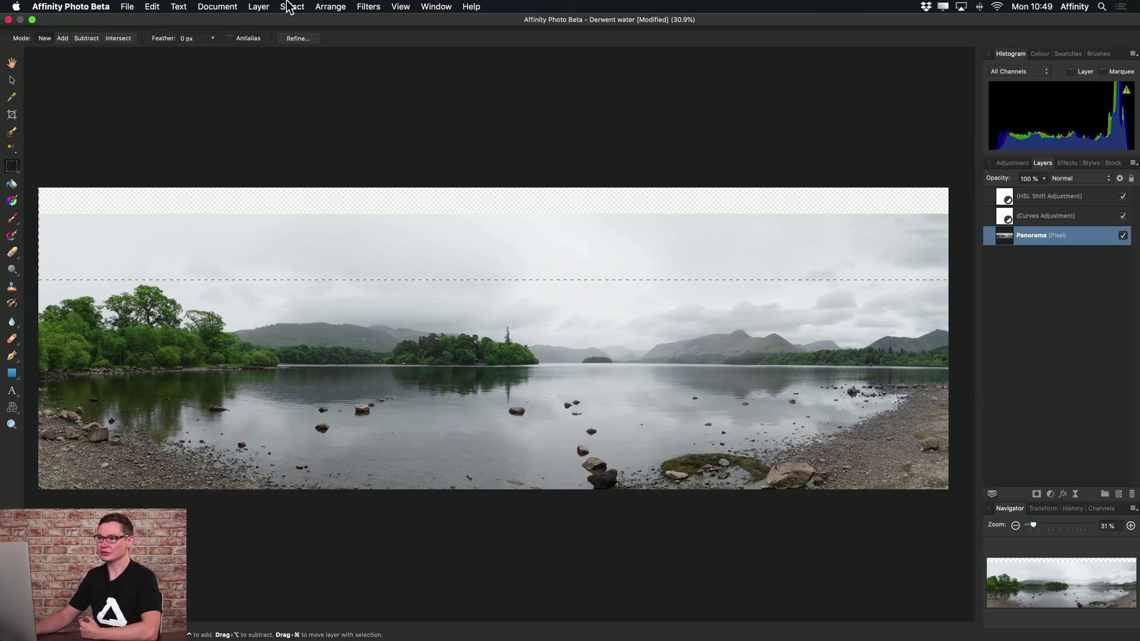
left_click(256, 7)
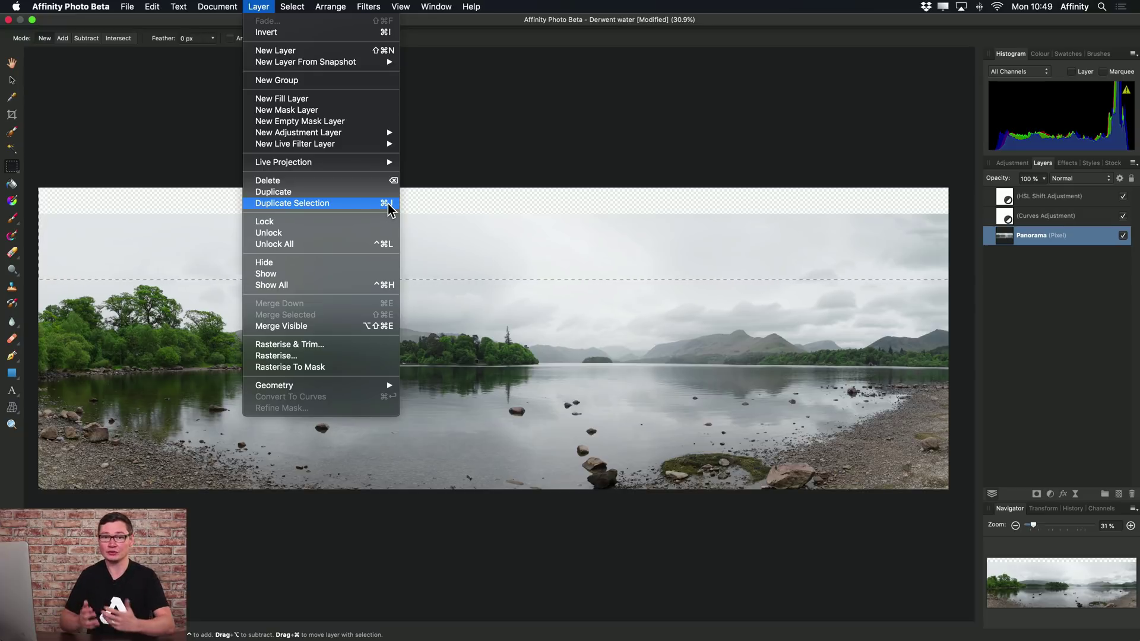
left_click(344, 203)
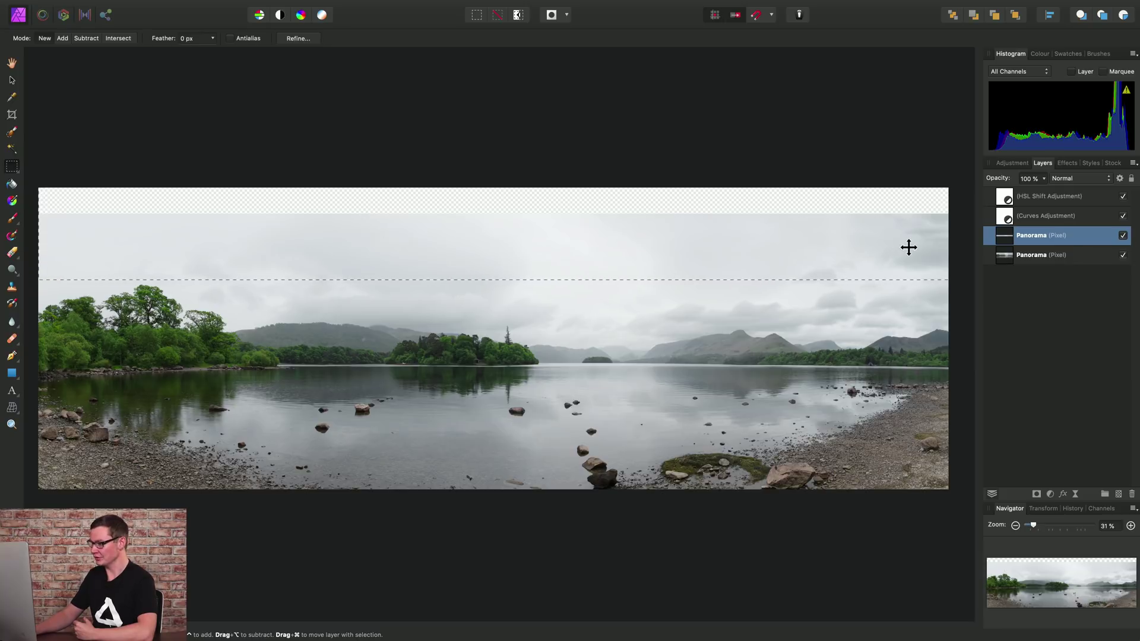
mouse_move(430, 4)
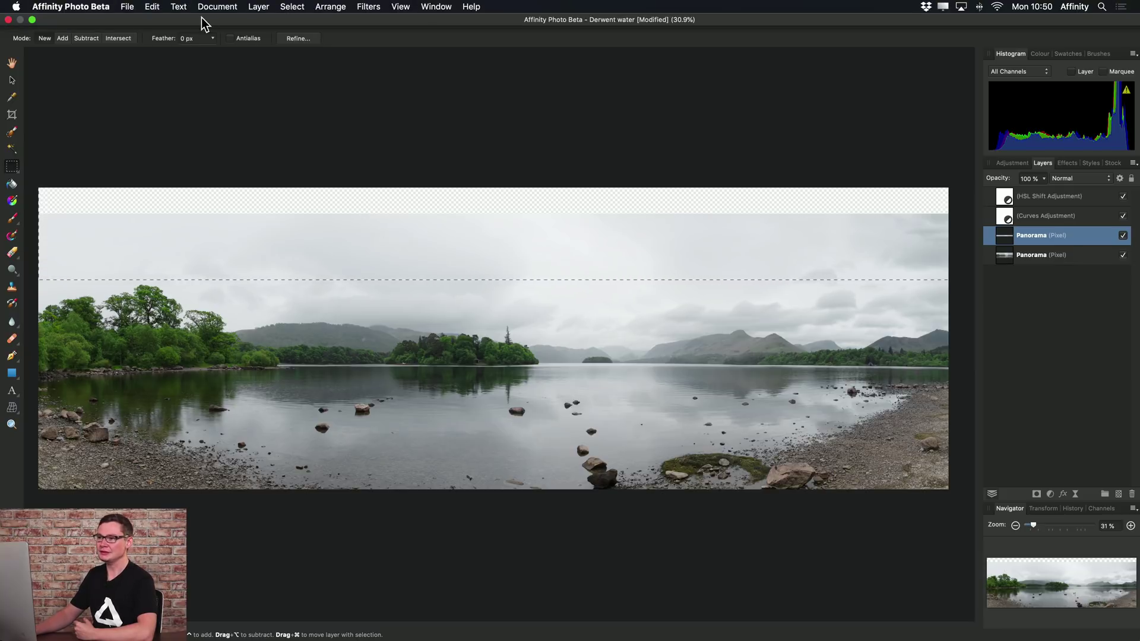
left_click(293, 7)
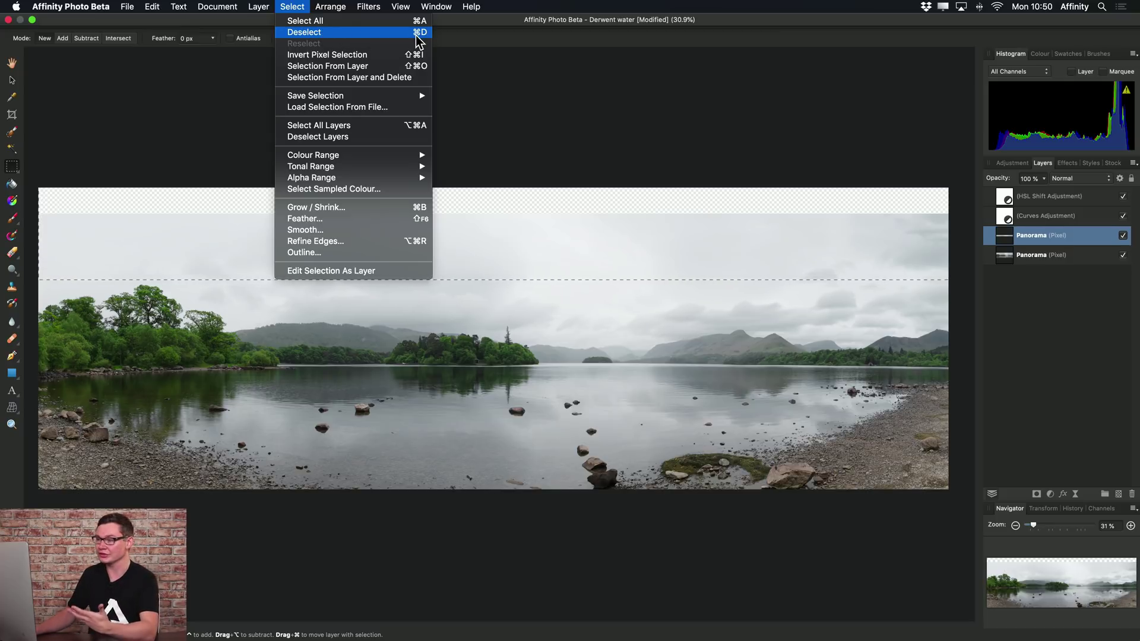
Deselect, then stretch the duplicated sky layer up to the canvas top, 1060 px tall
left_click(398, 34)
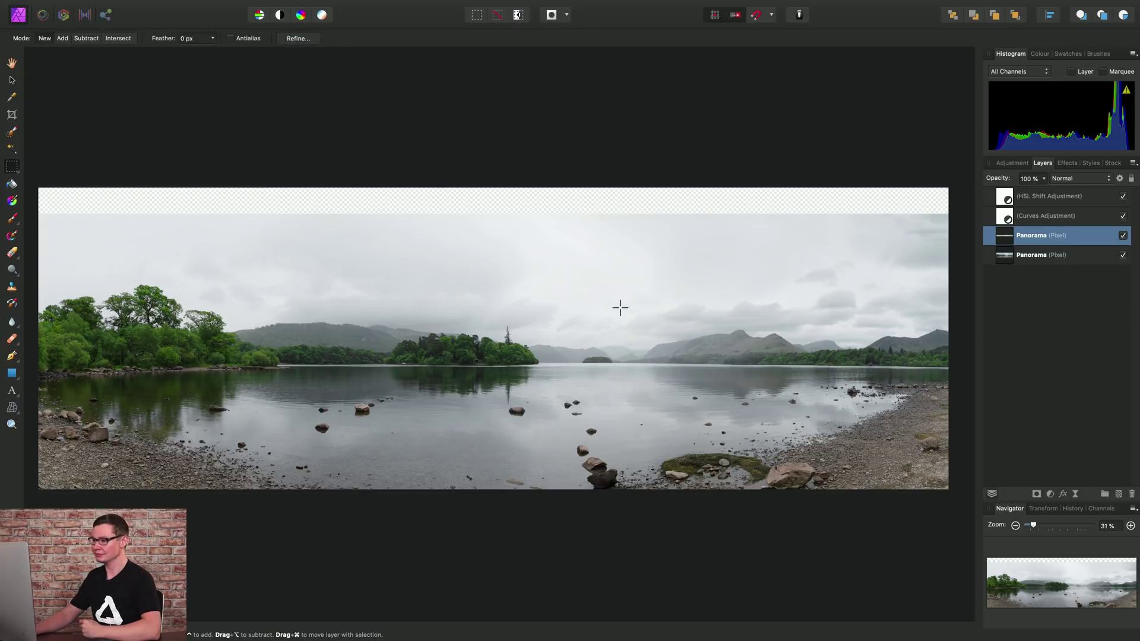
left_click(12, 80)
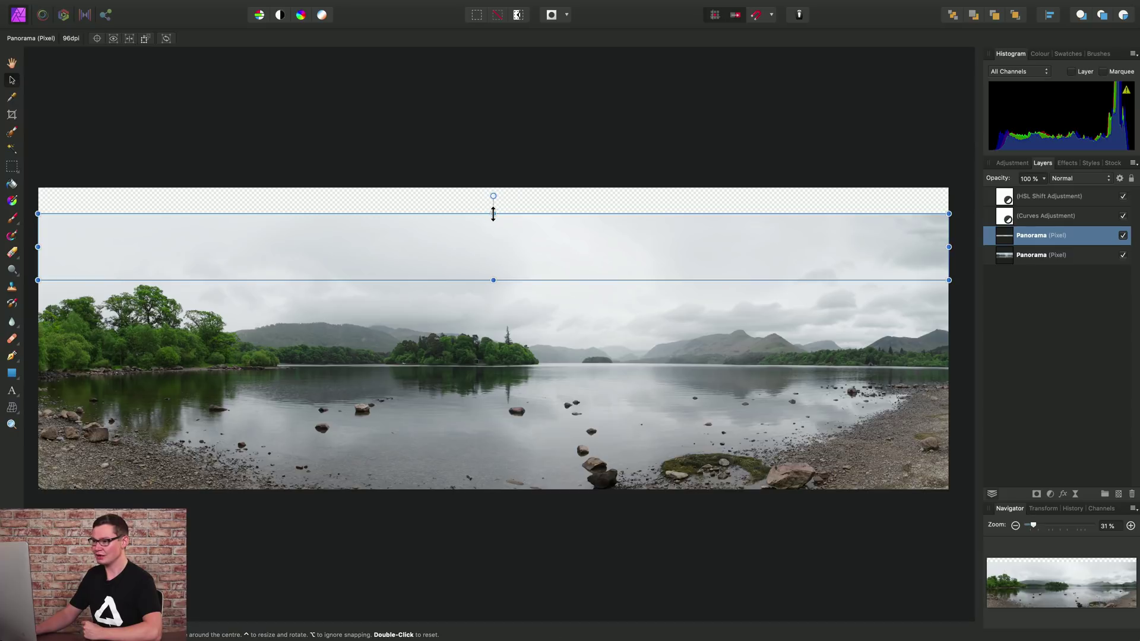
left_click_drag(493, 213, 491, 183)
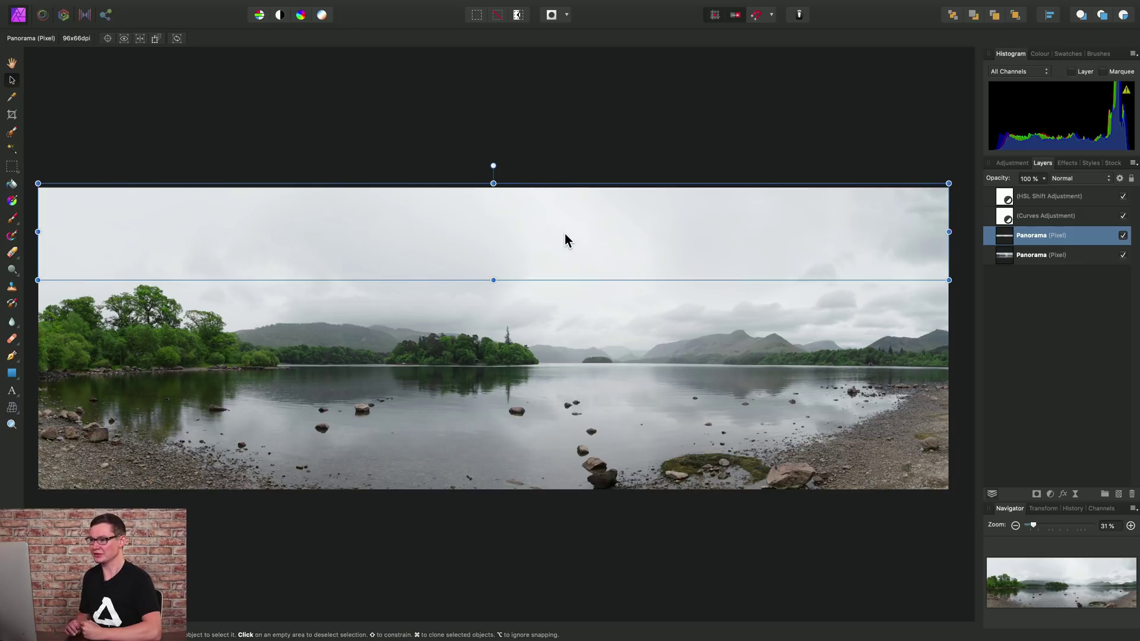
left_click(12, 63)
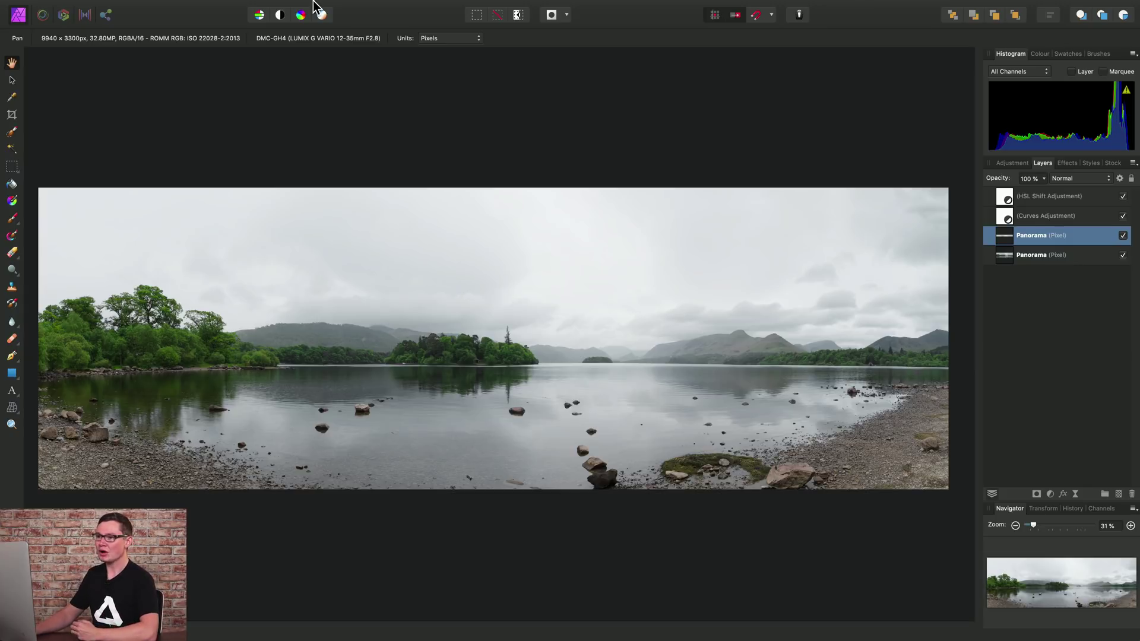
Extend the canvas downward with the Crop tool to 9940 × 3545 px
left_click(217, 6)
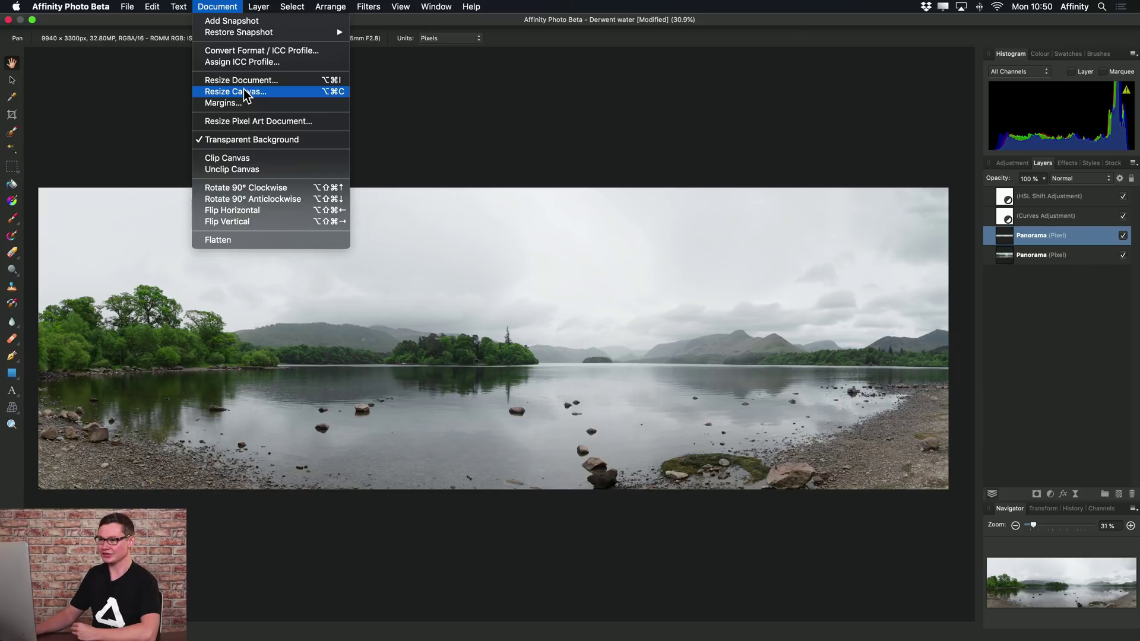
left_click(529, 280)
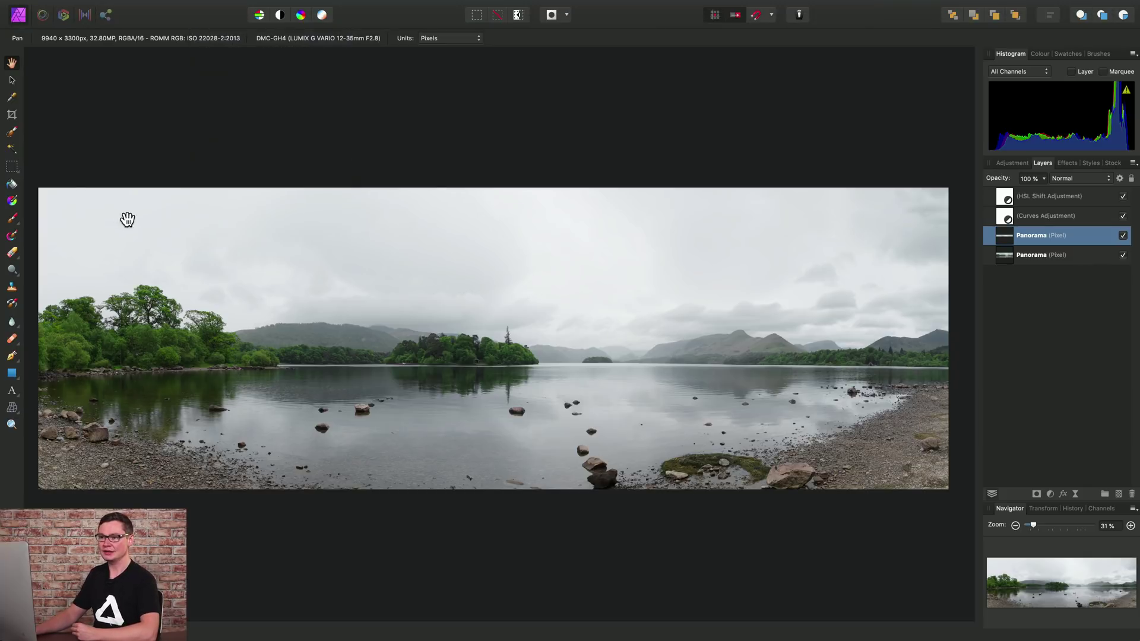
left_click(13, 116)
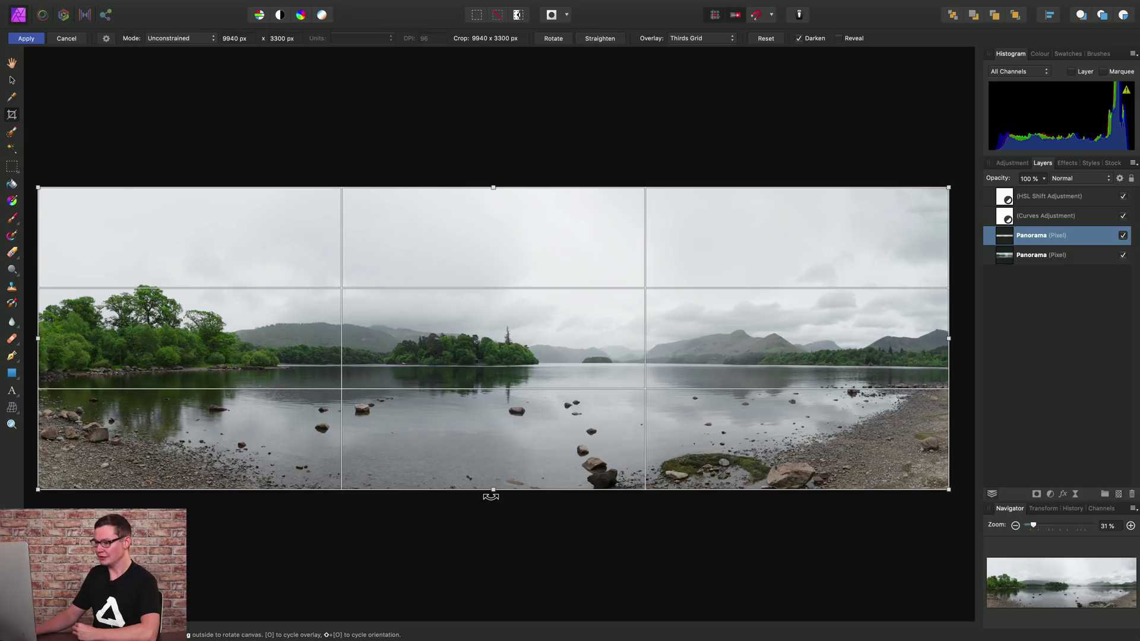
left_click_drag(494, 489, 493, 512)
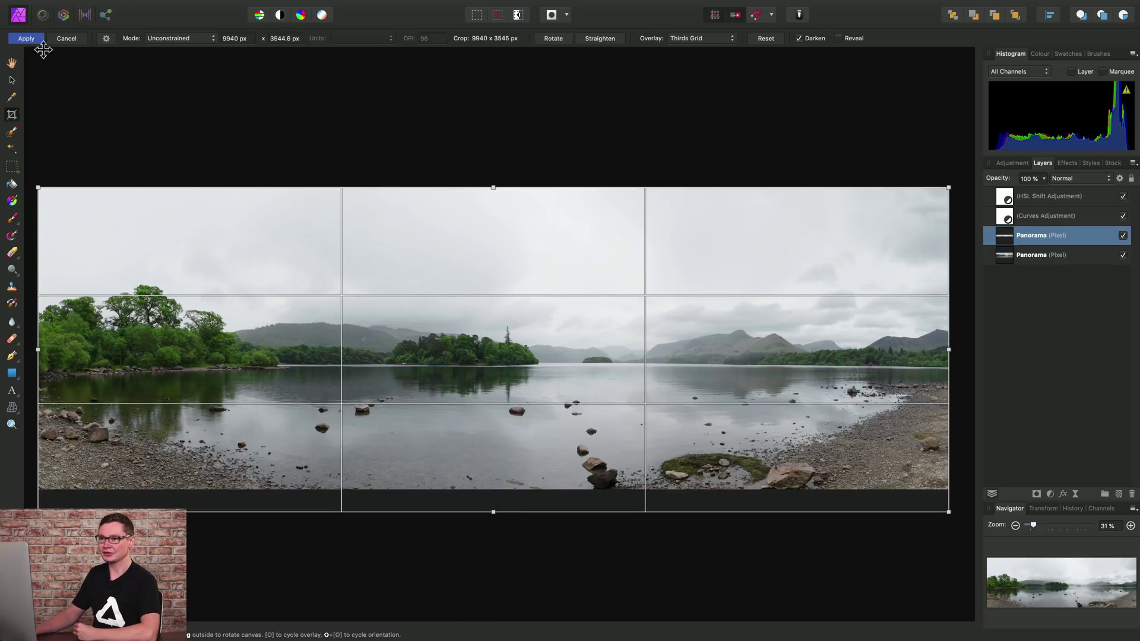
left_click(26, 39)
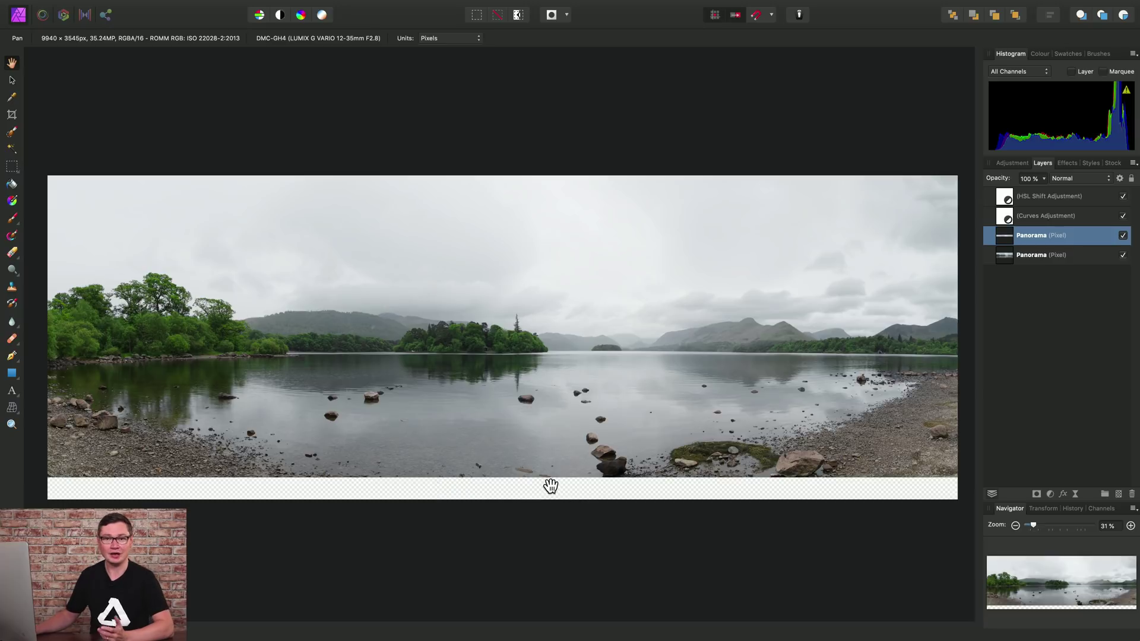
Duplicate the shoreline band from the lower Panorama layer and stretch it down to 749 px
left_click(1044, 258)
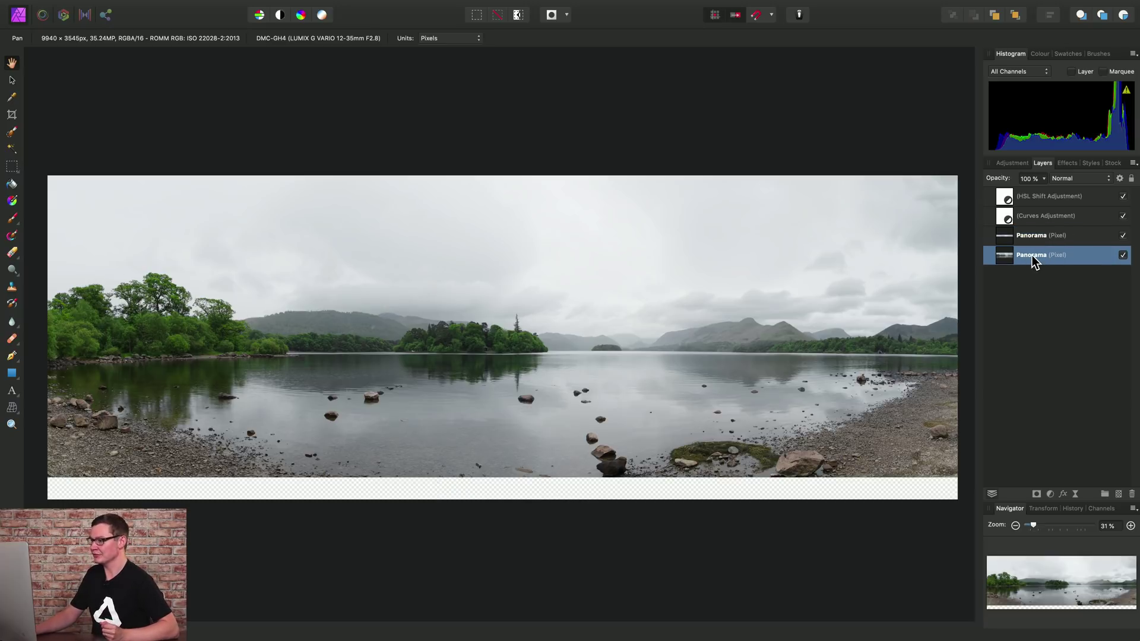
left_click(12, 167)
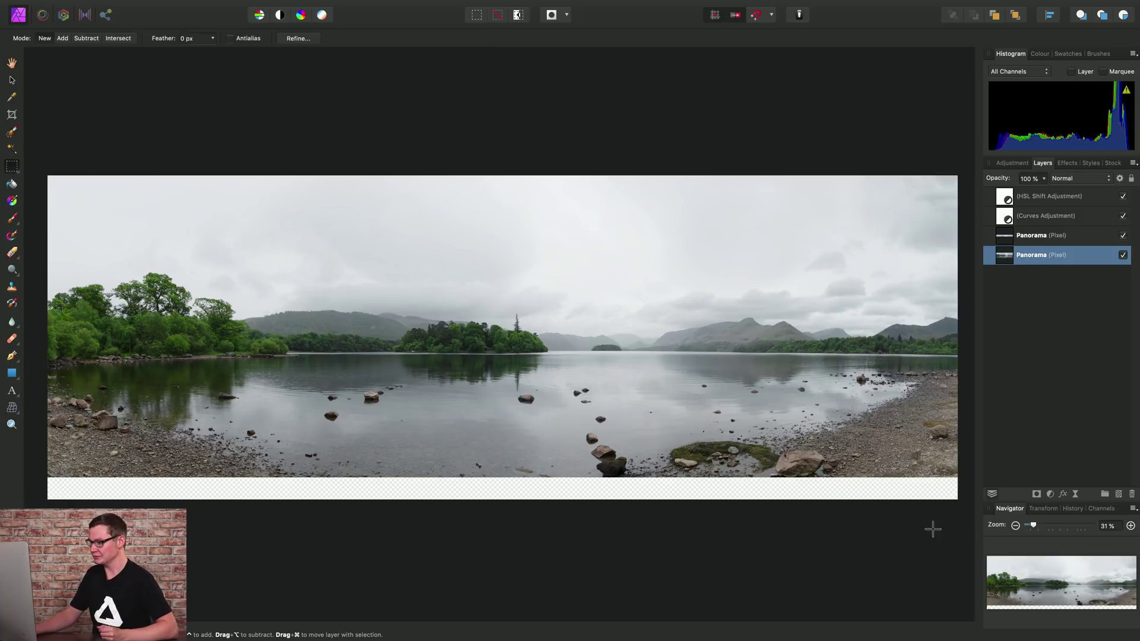
left_click_drag(749, 480, 131, 433)
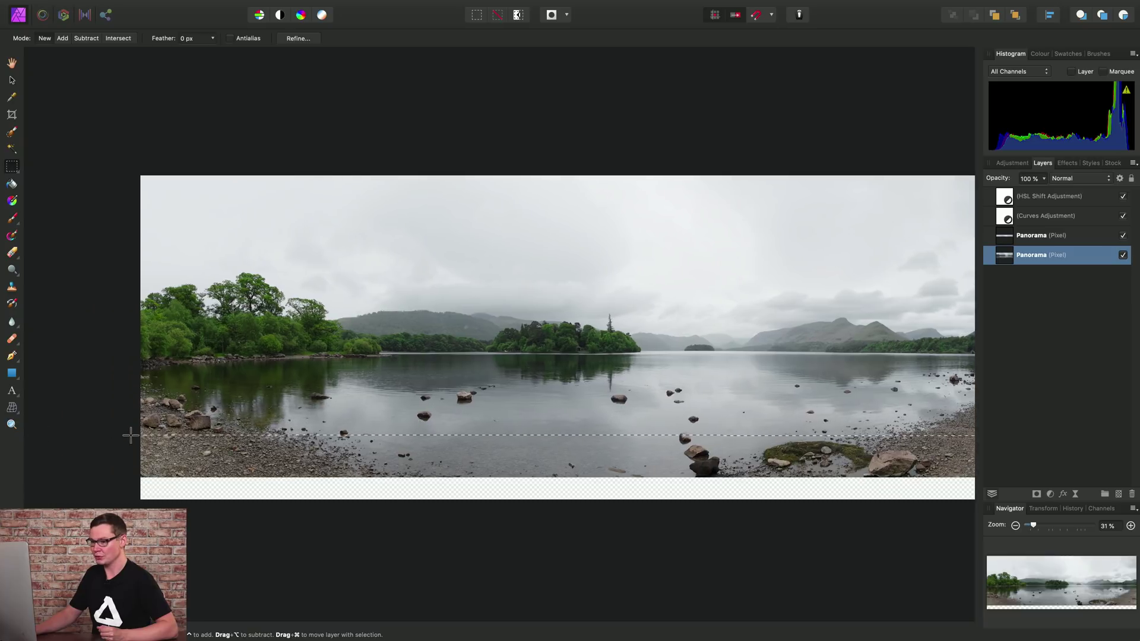
scroll(587, 361, "right", 2)
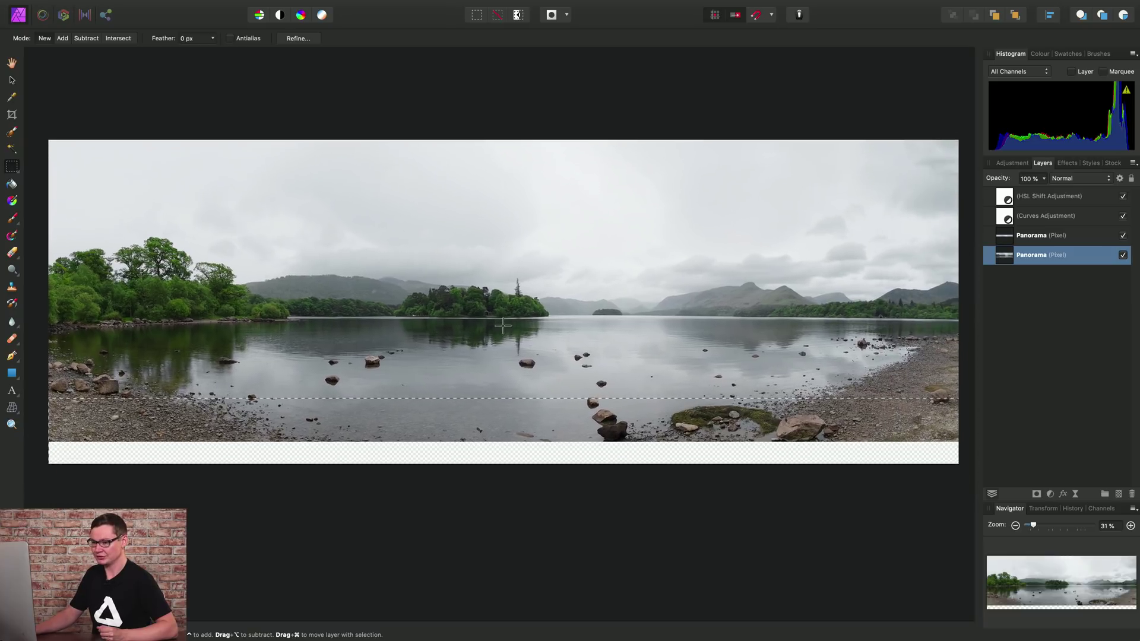
scroll(501, 321, "down", 2)
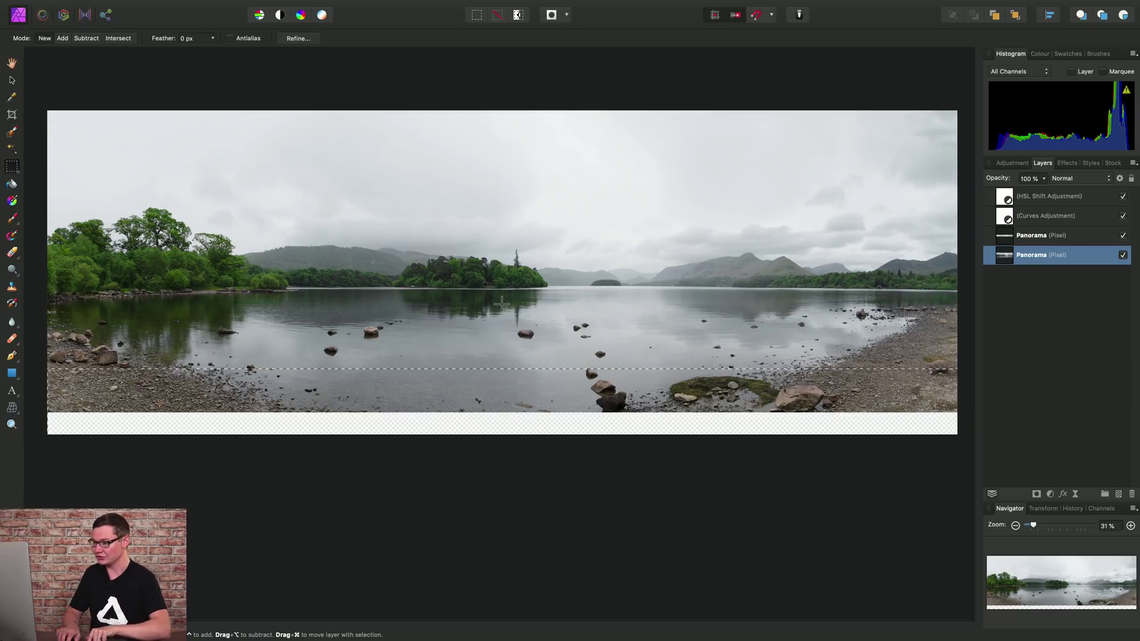
key("super+j")
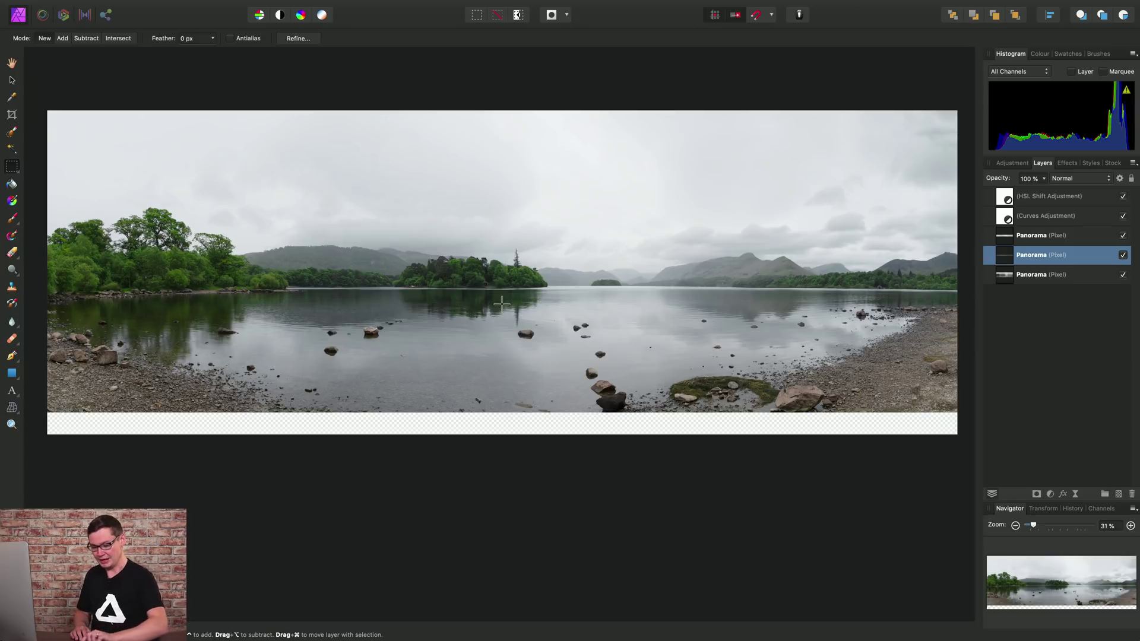
key("v")
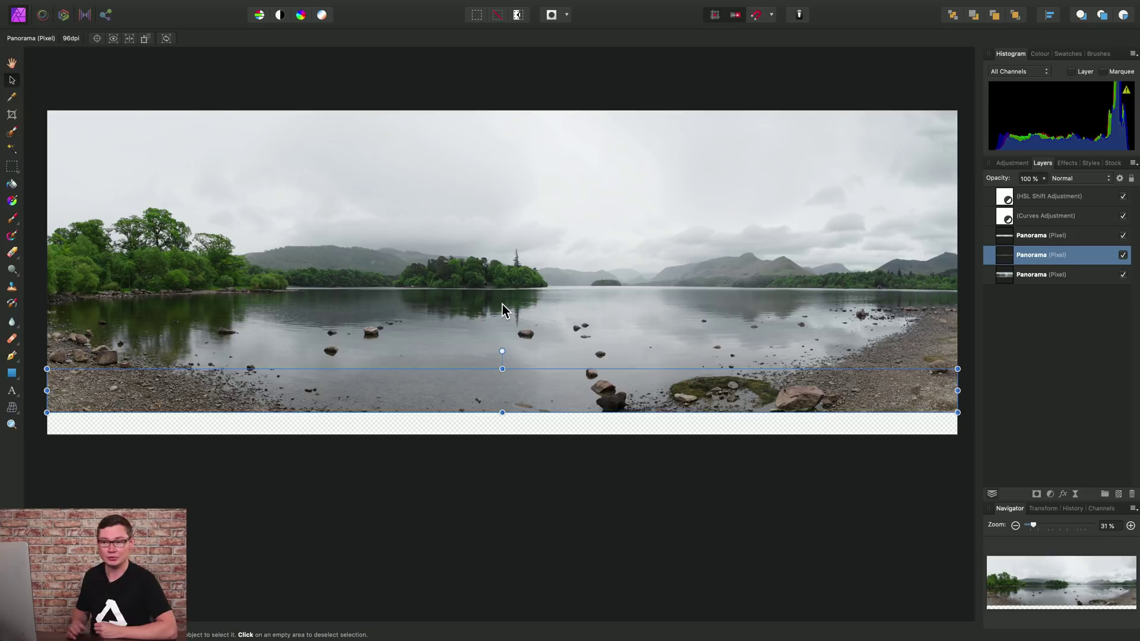
left_click_drag(502, 412, 503, 437)
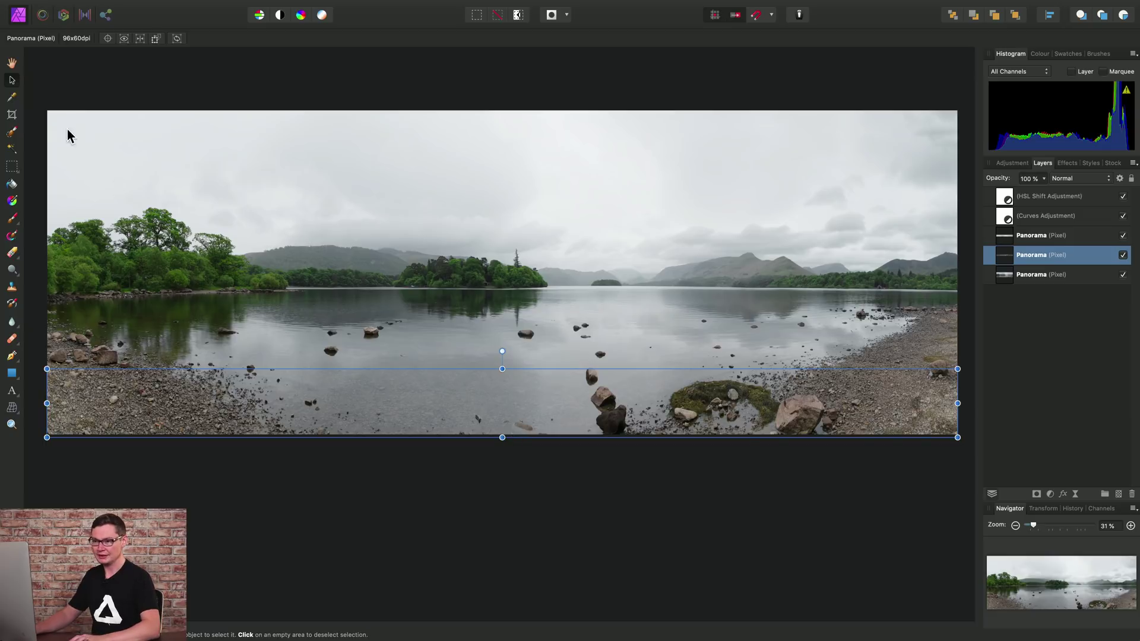
Shorten the stretched foreground copy slightly from its bottom edge
left_click(12, 63)
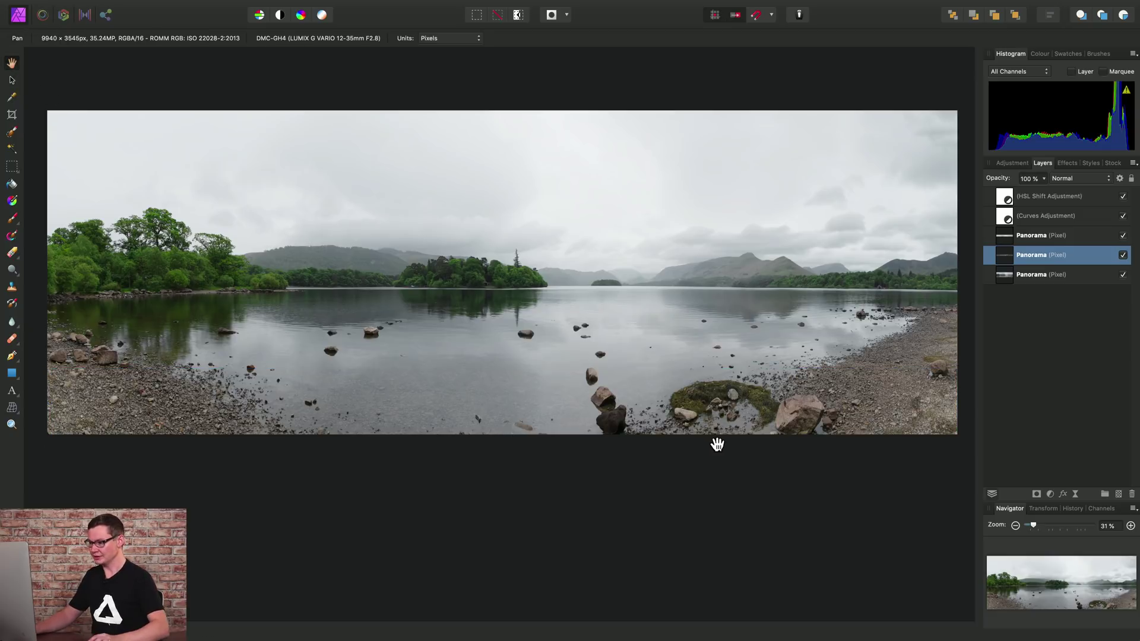
left_click_drag(707, 408, 708, 409)
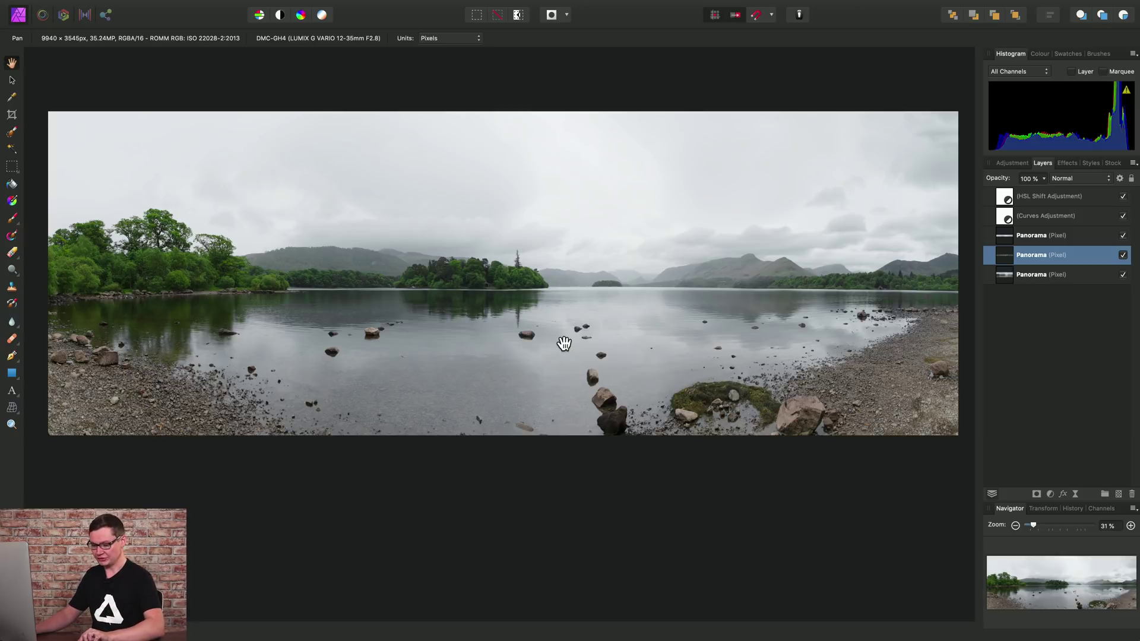
key("v")
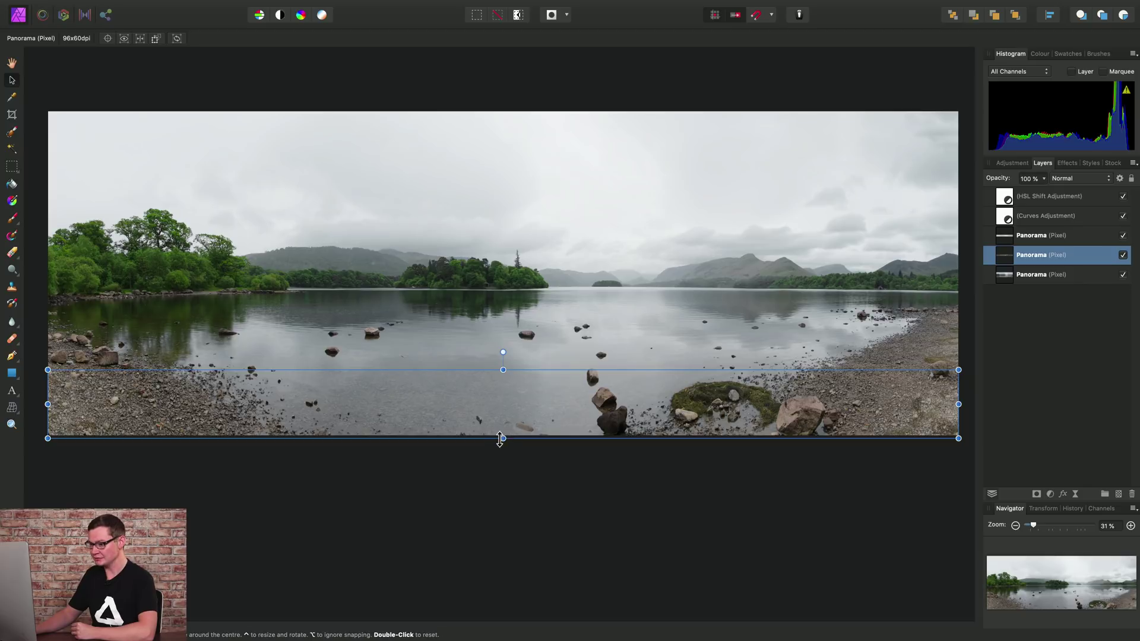
left_click_drag(502, 436, 501, 425)
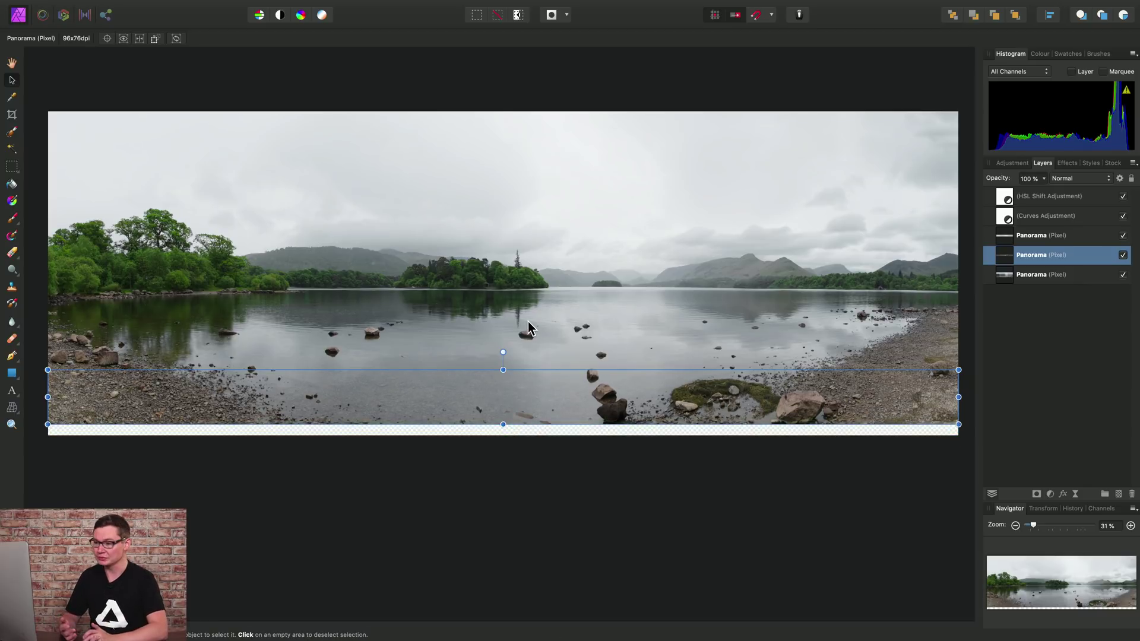
Crop the canvas bottom up to 9940 × 3413 px, removing the transparent edge
key("c")
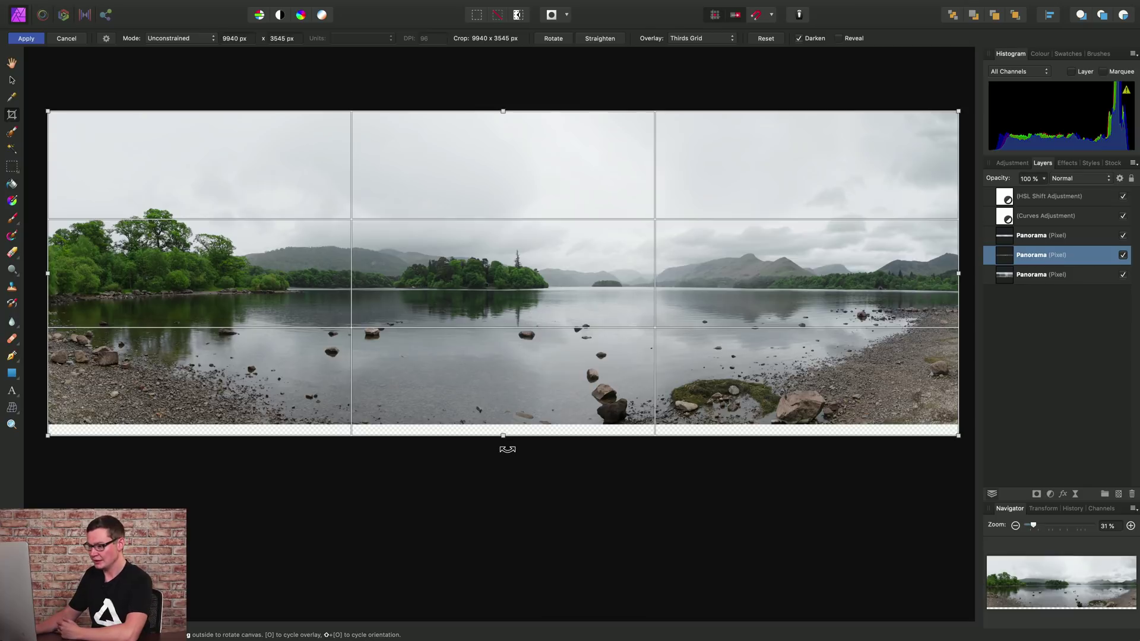
left_click_drag(503, 435, 504, 425)
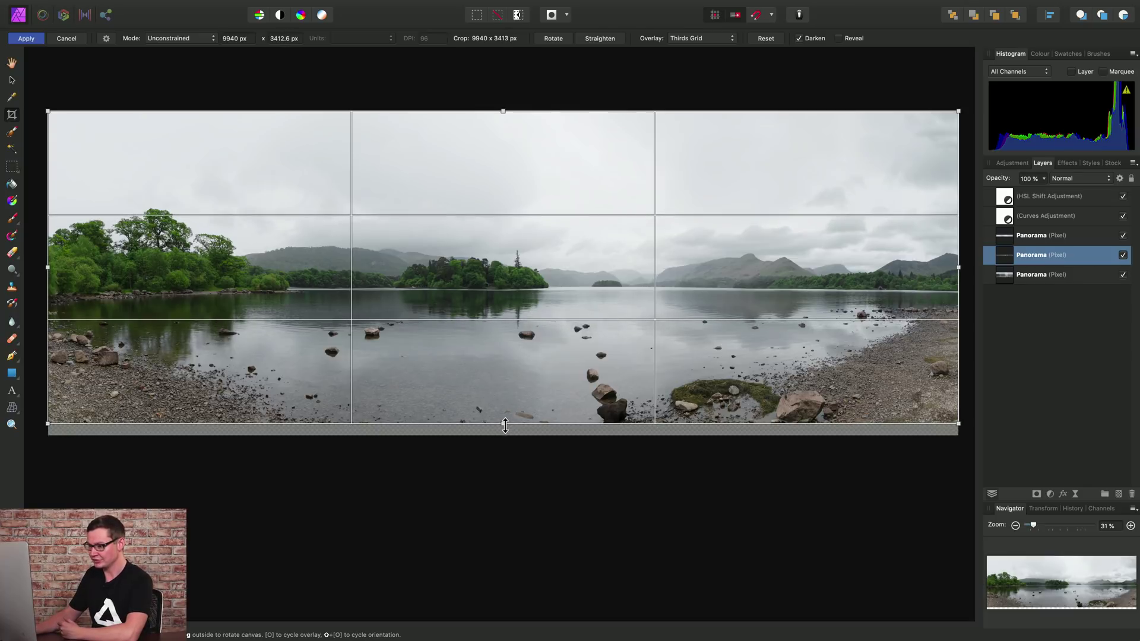
left_click(26, 39)
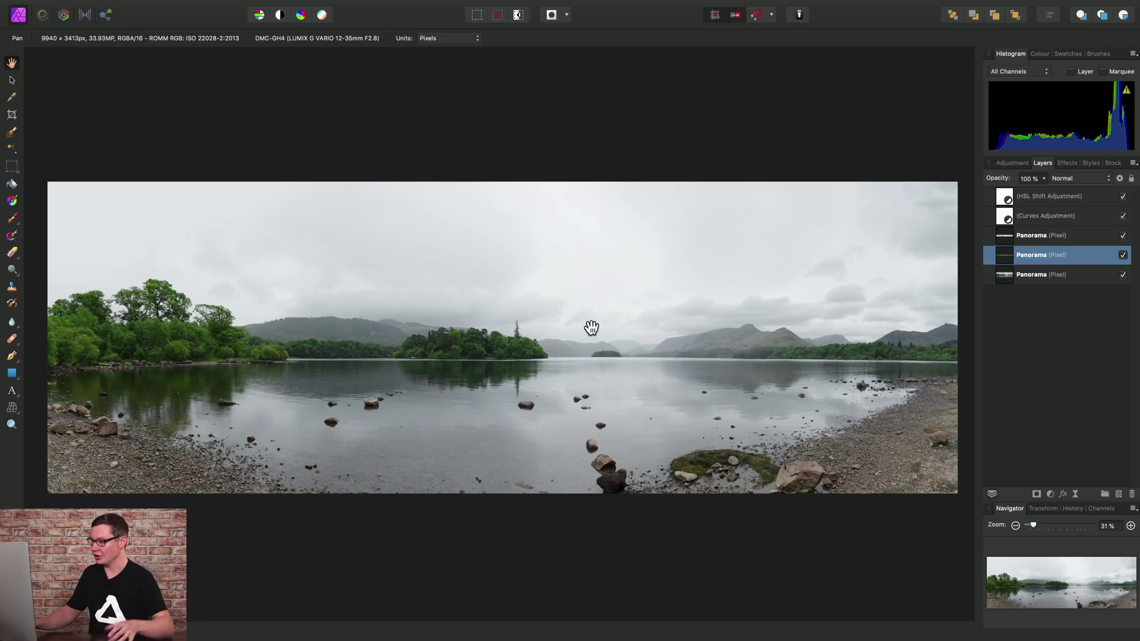
left_click(1045, 236, "shift")
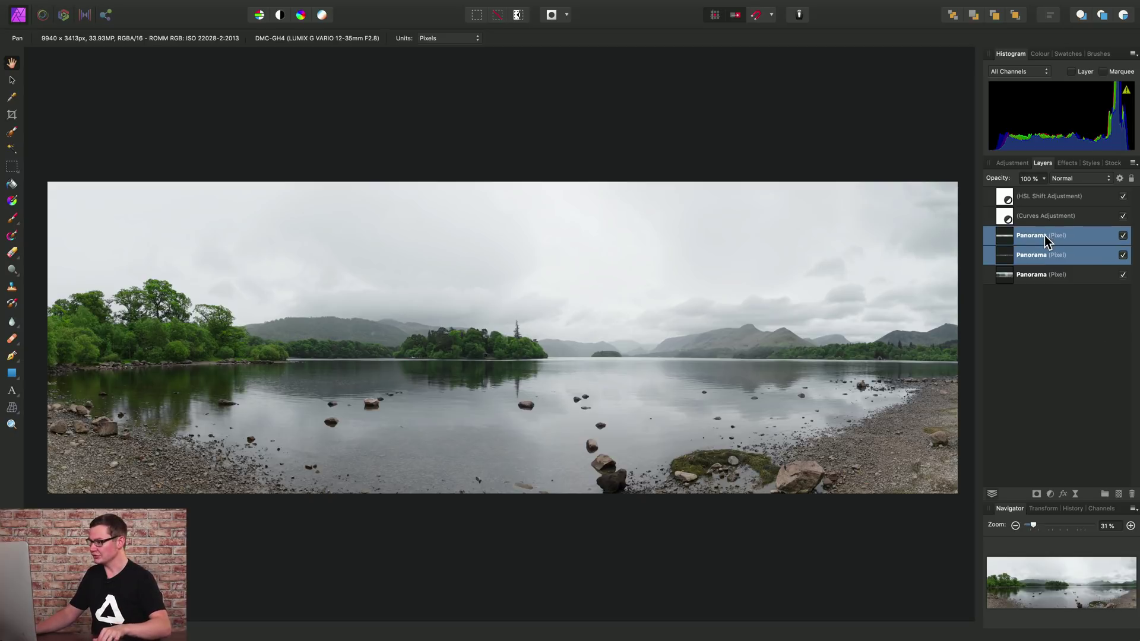
left_click(1124, 236)
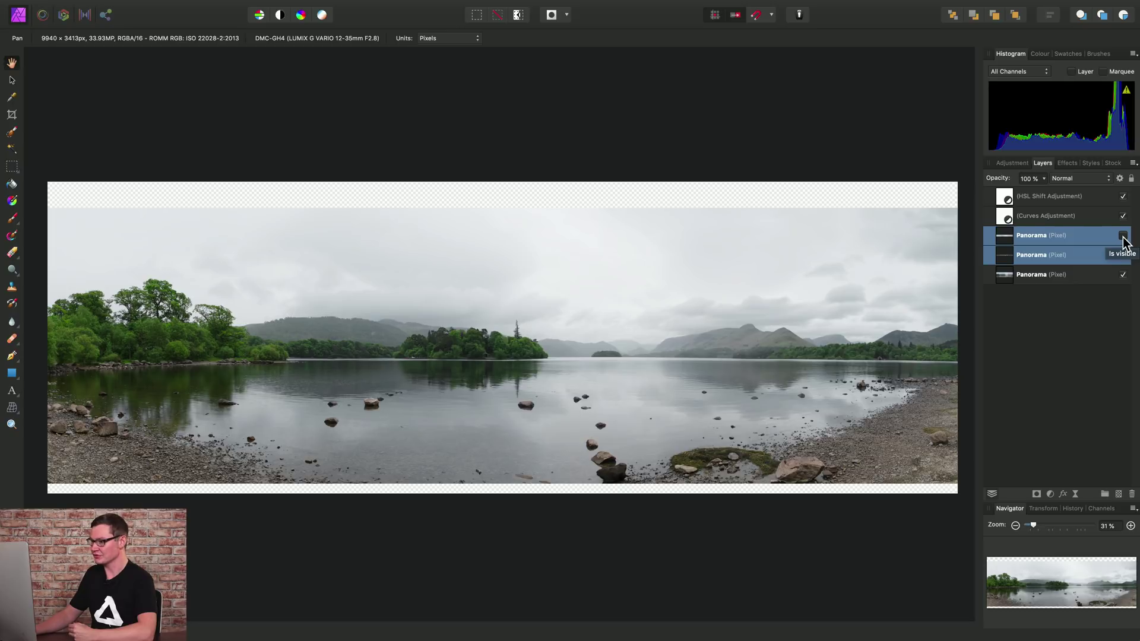
left_click(1123, 236)
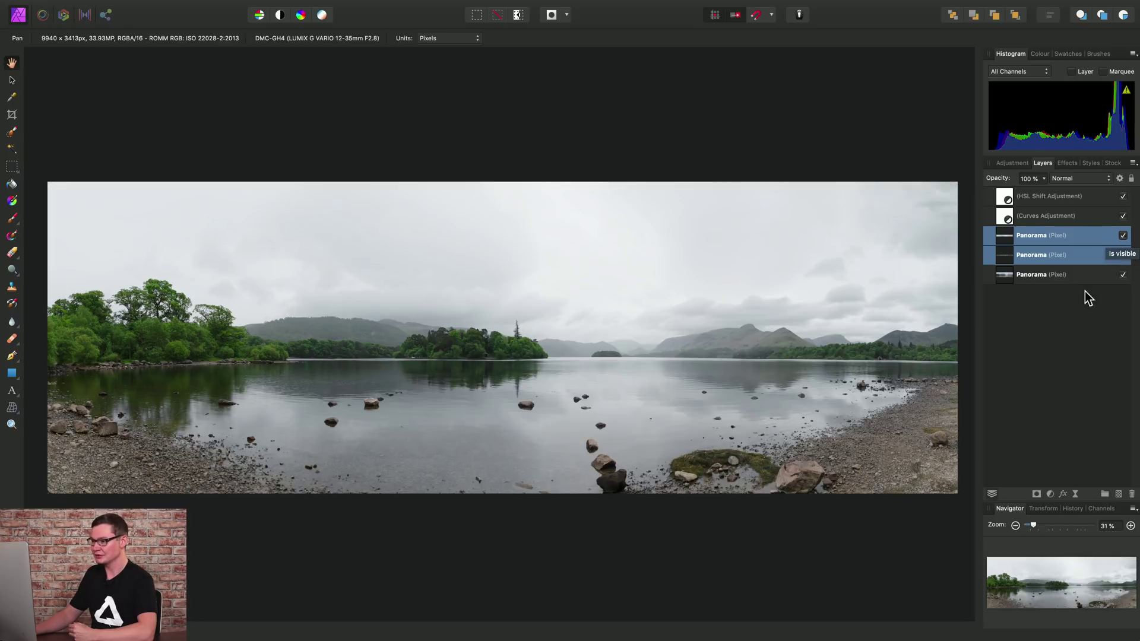